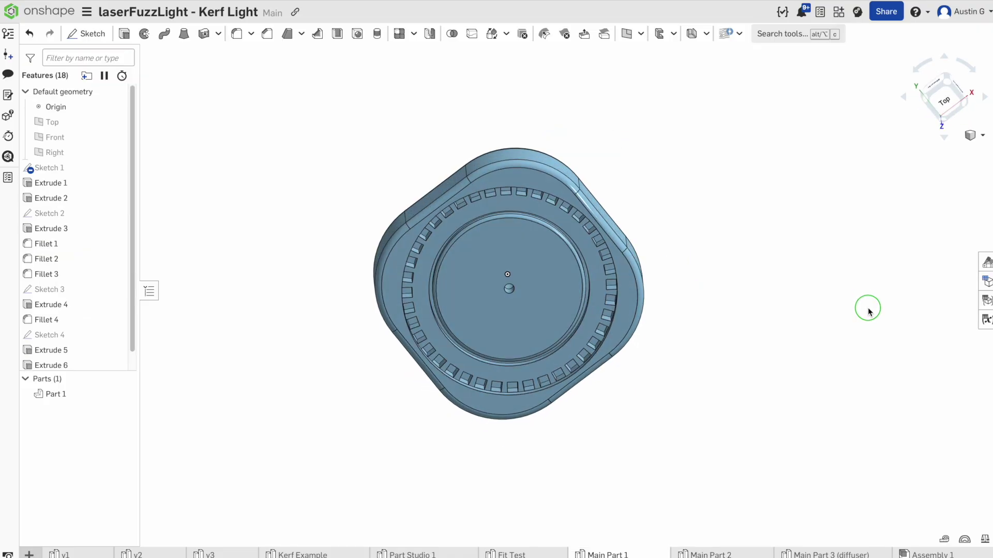
Step: Orbit the lamp base in Main Part 1 to inspect it
{"action": "right_click_drag", "start_coordinate": [868, 311], "coordinate": [867, 319]}
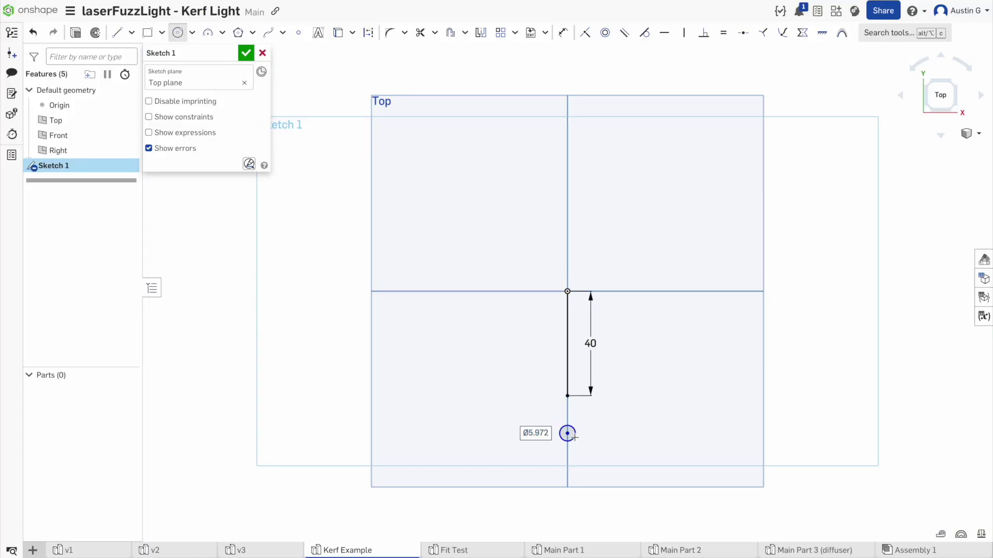
Step: Turn the 40 mm lines into Ø2 slots beside their Ø3 holes using the Slot tool
{"action": "key", "text": "s"}
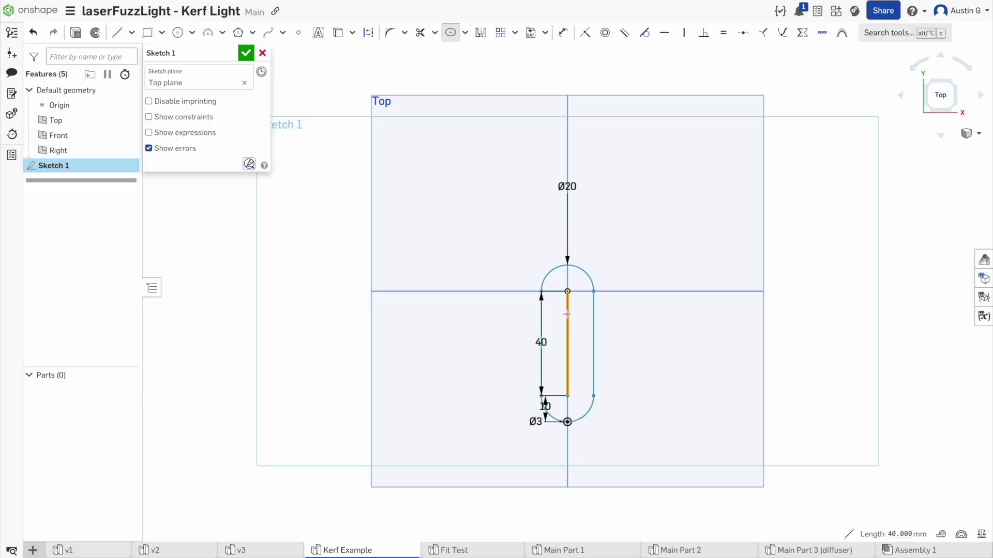
{"action": "left_click", "coordinate": [646, 465]}
{"action": "scroll", "coordinate": [646, 457], "scroll_direction": "up", "scroll_amount": 3}
{"action": "key", "text": "l"}
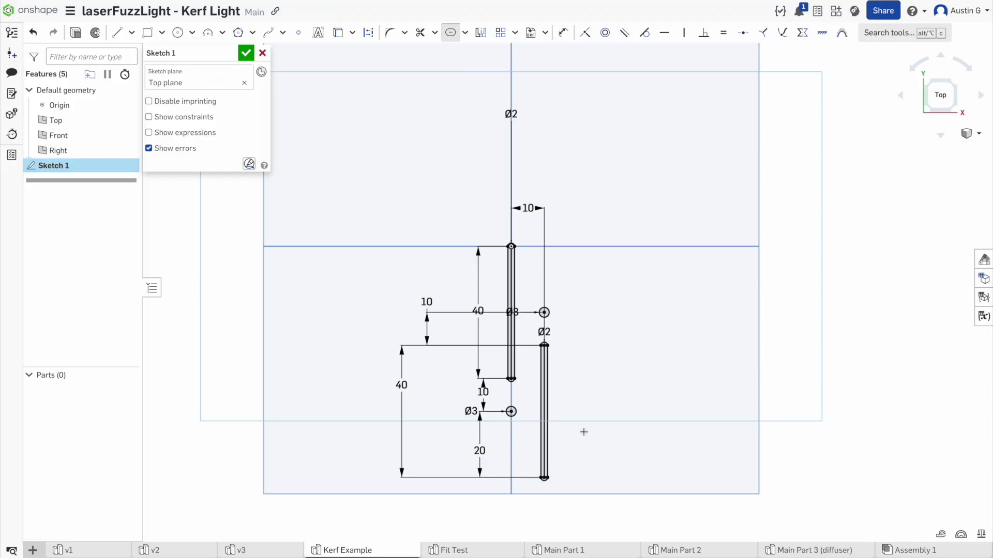
{"action": "key", "text": "Escape"}
Step: Linear-pattern the slot-and-hole unit 30× at 20 mm across and 5× at 60 mm down
{"action": "key", "text": "f"}
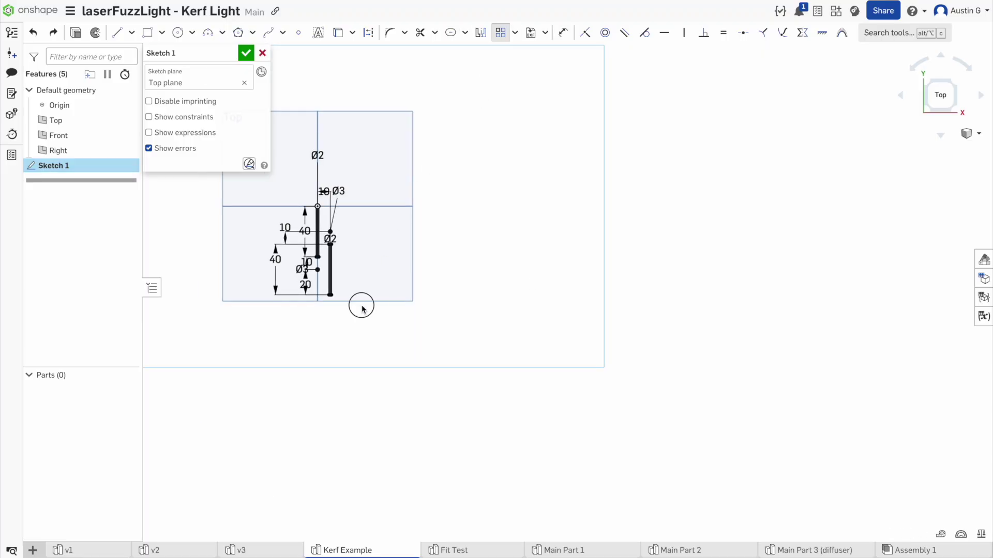
{"action": "left_click_drag", "start_coordinate": [361, 309], "coordinate": [291, 198]}
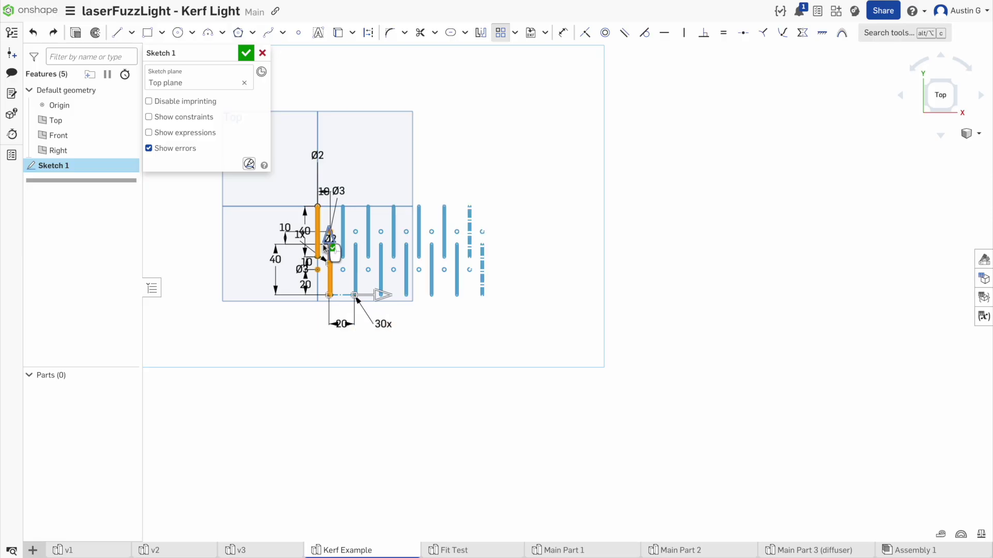
{"action": "left_click_drag", "start_coordinate": [325, 246], "coordinate": [320, 378]}
{"action": "type", "text": "60"}
{"action": "key", "text": "Return"}
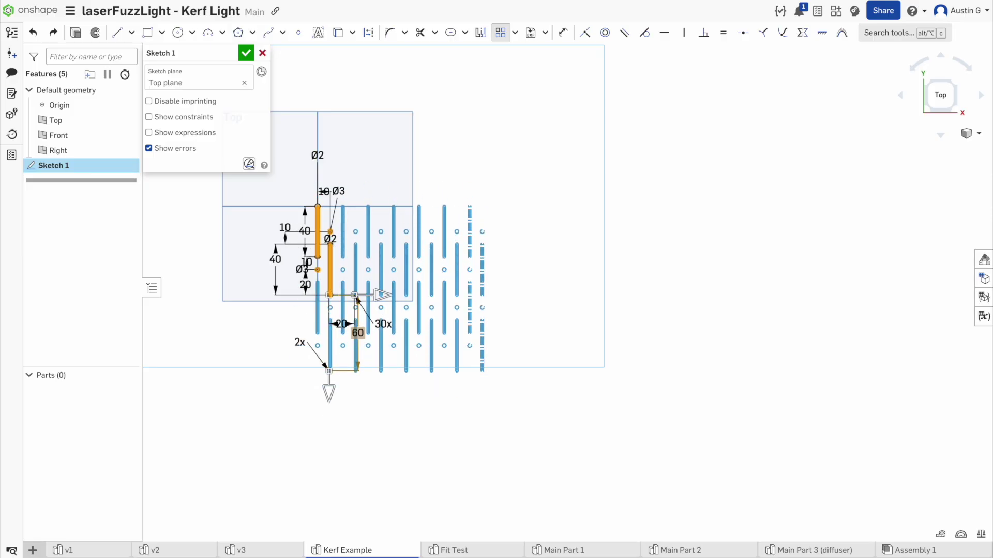
{"action": "type", "text": "5"}
{"action": "key", "text": "Return"}
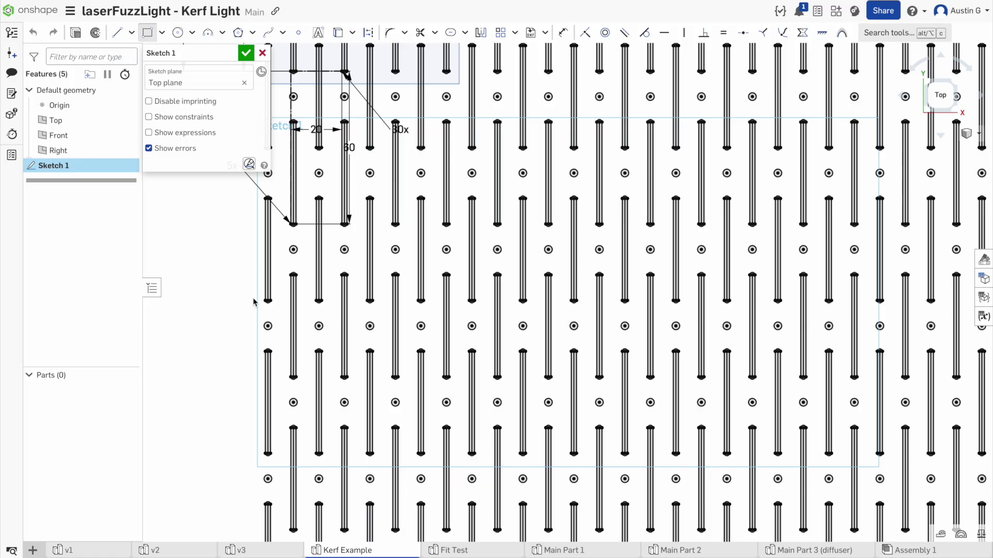
Step: Finish the 220 × 100 mm panel outline and close the kerf pattern sketch
{"action": "scroll", "coordinate": [269, 352], "scroll_direction": "up", "scroll_amount": 3}
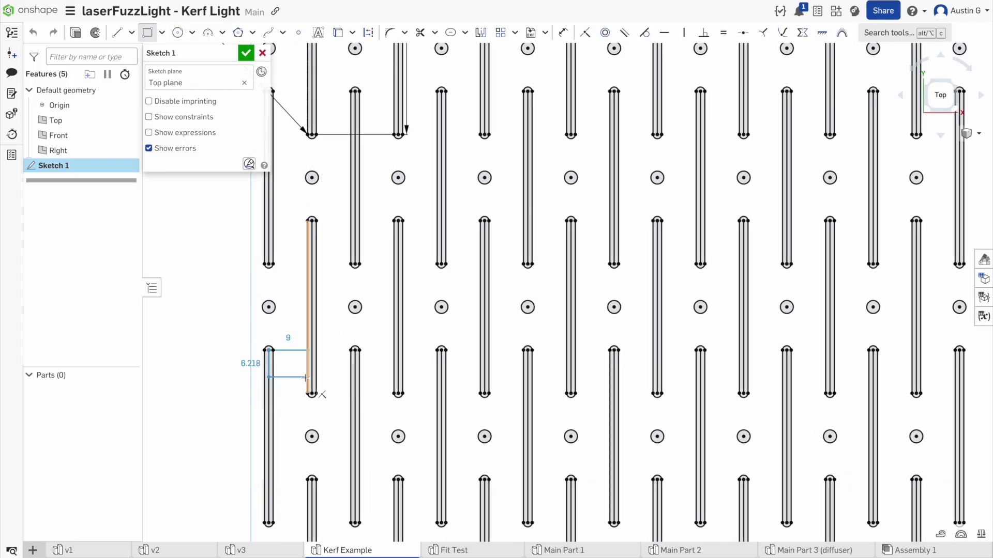
{"action": "scroll", "coordinate": [305, 378], "scroll_direction": "down", "scroll_amount": 5}
{"action": "scroll", "coordinate": [583, 497], "scroll_direction": "up", "scroll_amount": 6}
{"action": "left_click", "coordinate": [585, 501]}
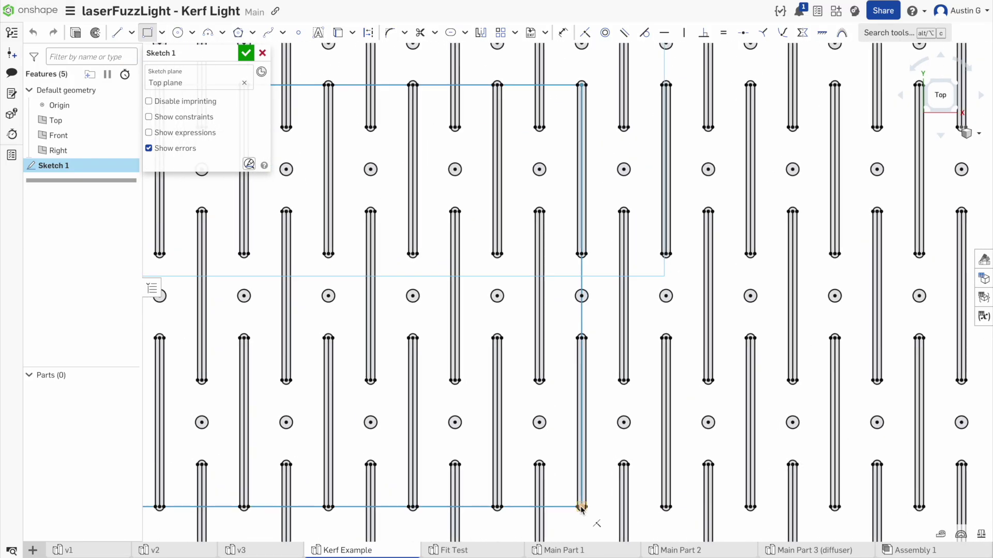
{"action": "scroll", "coordinate": [507, 483], "scroll_direction": "down", "scroll_amount": 7}
{"action": "left_click", "coordinate": [245, 53]}
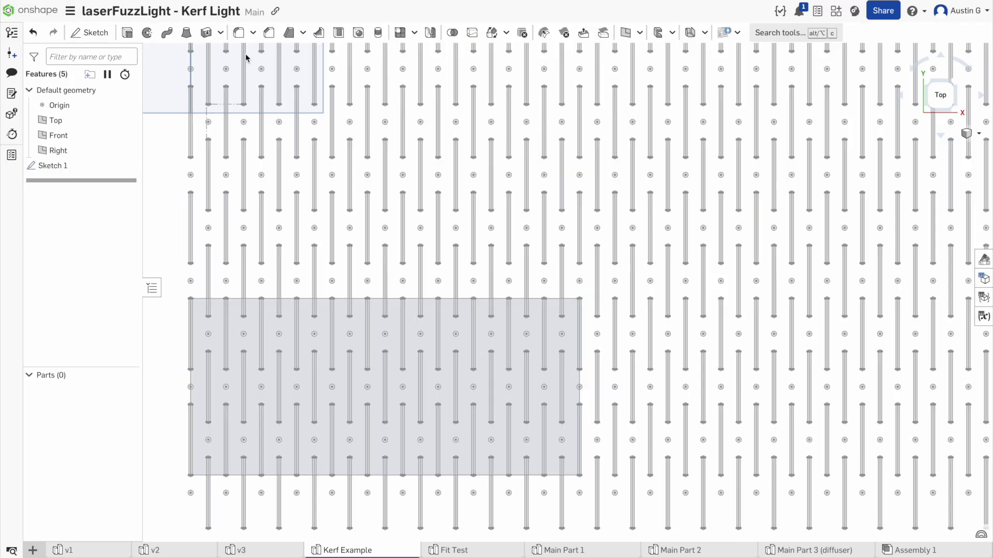
Step: Extrude the panel region 3 mm into slotted solid Part 1 and select it
{"action": "left_click", "coordinate": [217, 327]}
{"action": "left_click", "coordinate": [127, 33]}
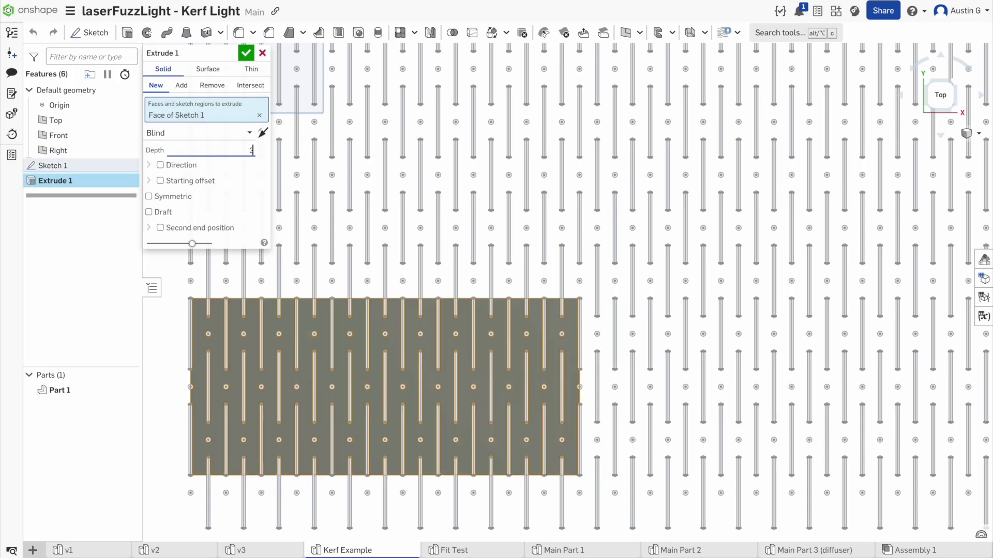
{"action": "left_click", "coordinate": [245, 53]}
{"action": "right_click_drag", "start_coordinate": [423, 270], "coordinate": [446, 374]}
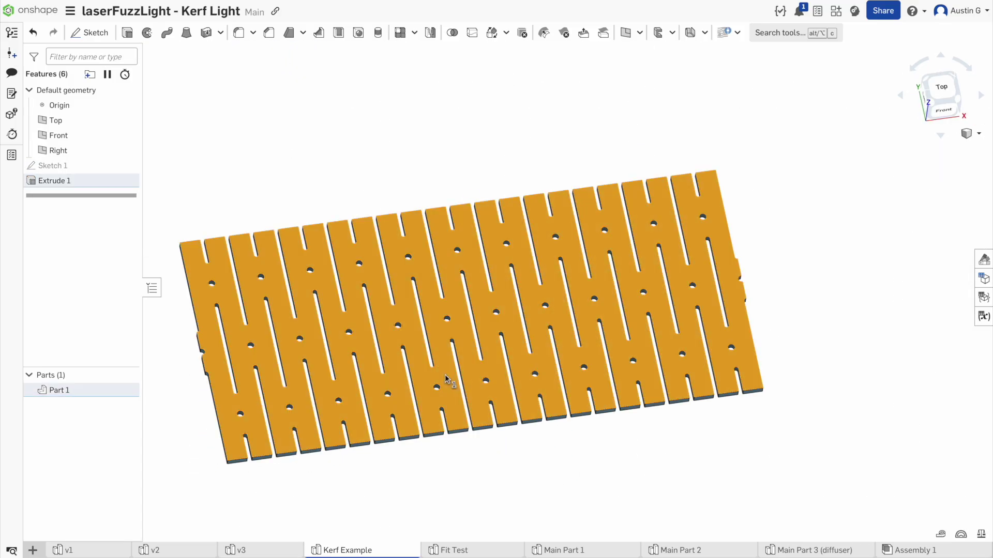
{"action": "left_click", "coordinate": [445, 375]}
{"action": "right_click", "coordinate": [444, 375]}
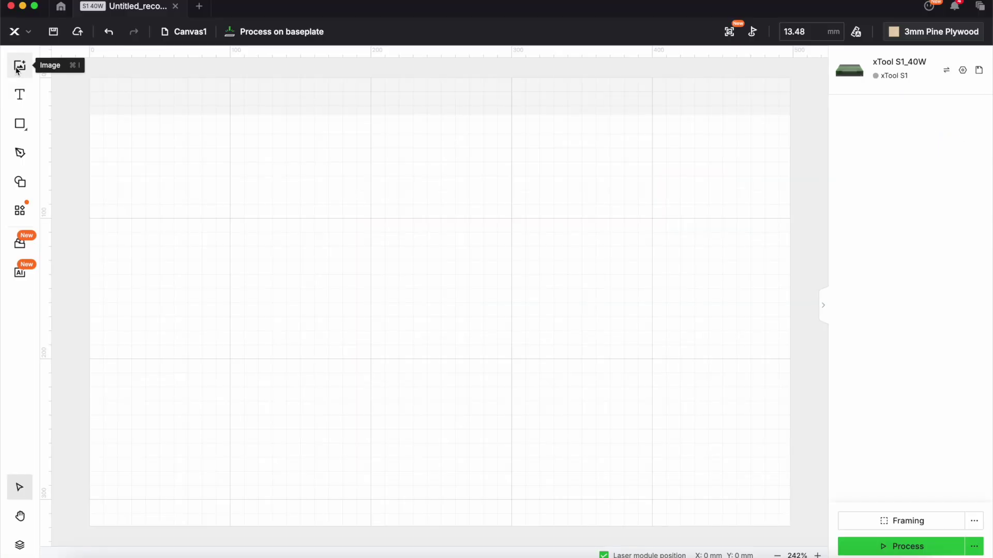
Step: Import the Kerf Example file onto the xTool canvas and export Part 1 from Onshape
{"action": "left_click", "coordinate": [19, 67]}
{"action": "double_click", "coordinate": [389, 212]}
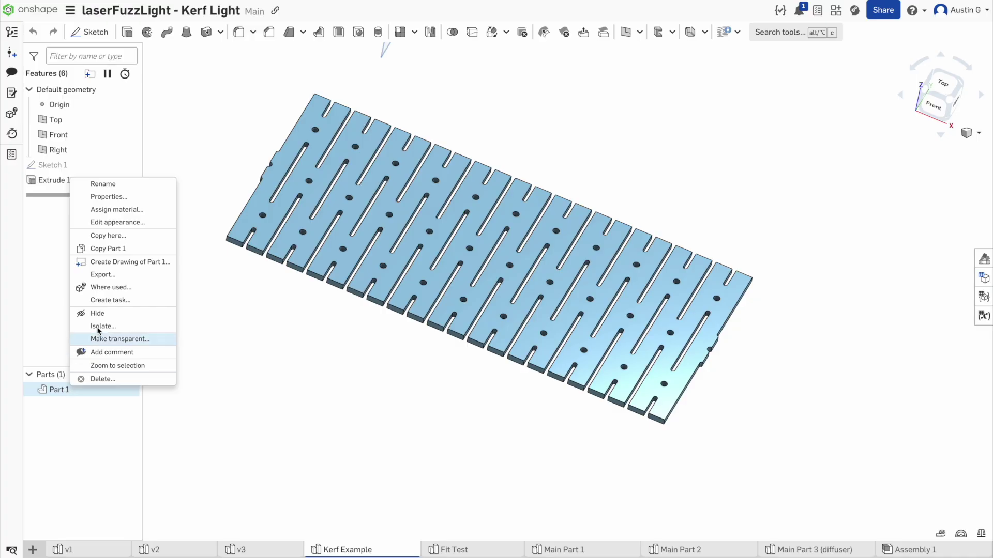
{"action": "left_click", "coordinate": [128, 275]}
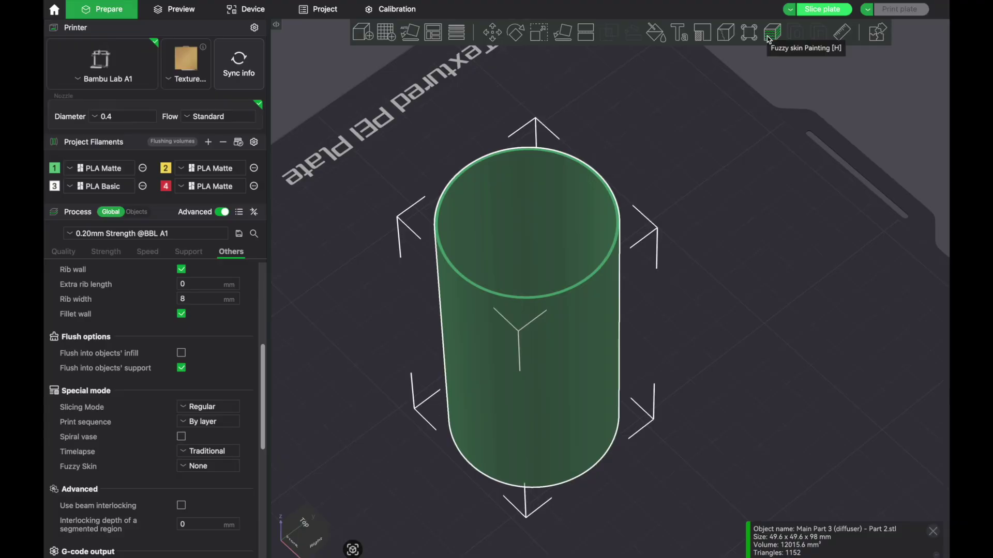
Step: Apply fuzzy skin painting, slice the plate (1h22m, 15.06 g) and orbit the preview
{"action": "left_click", "coordinate": [769, 39]}
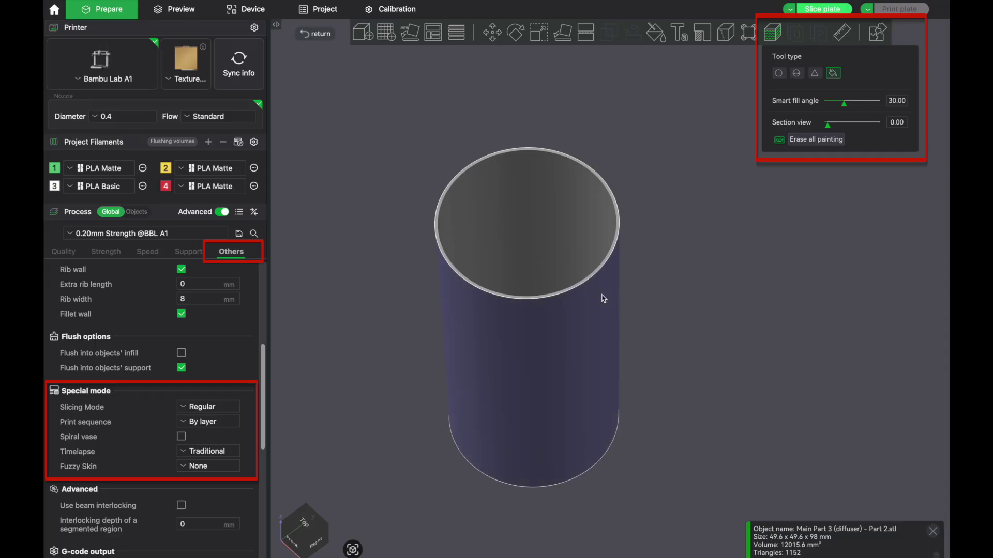
{"action": "left_click", "coordinate": [808, 10]}
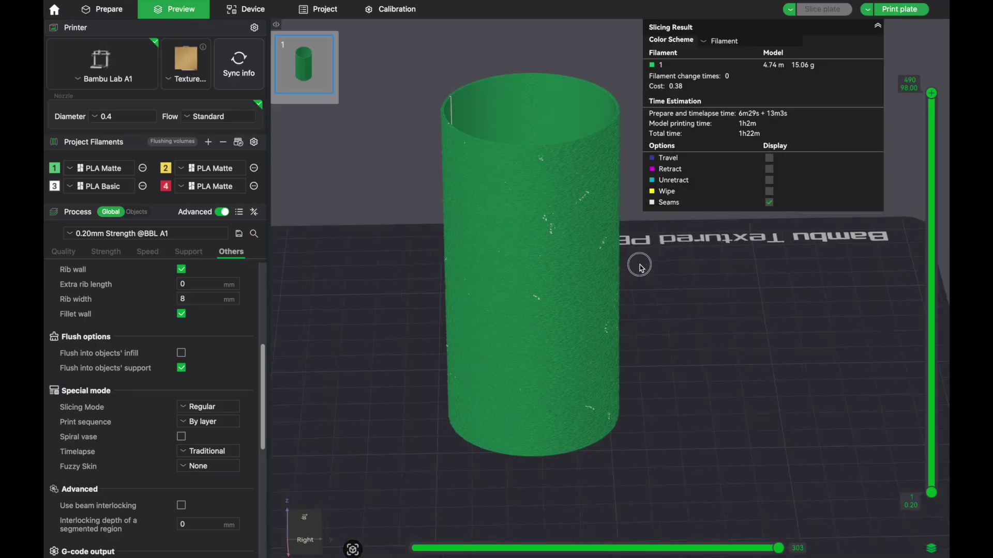
{"action": "left_click_drag", "start_coordinate": [647, 266], "coordinate": [655, 274]}
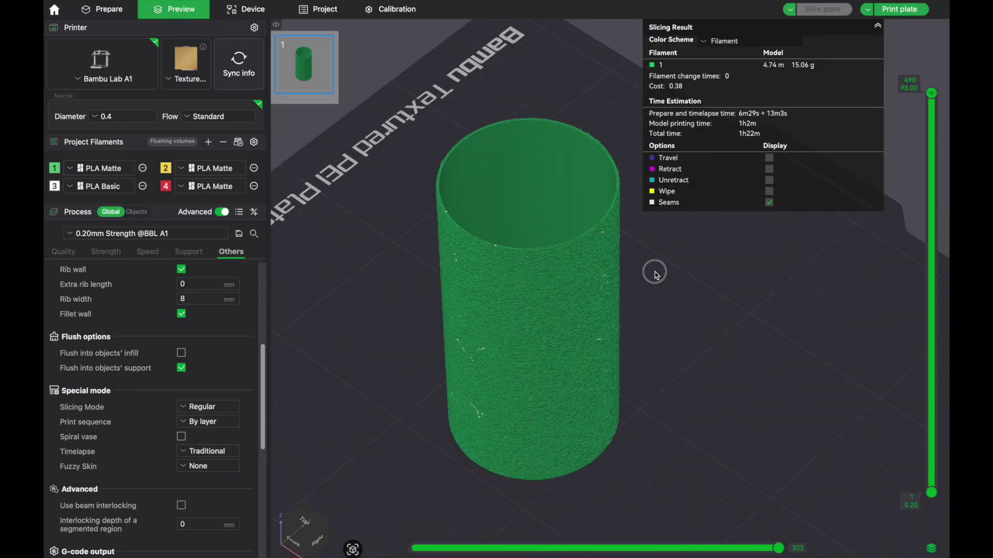